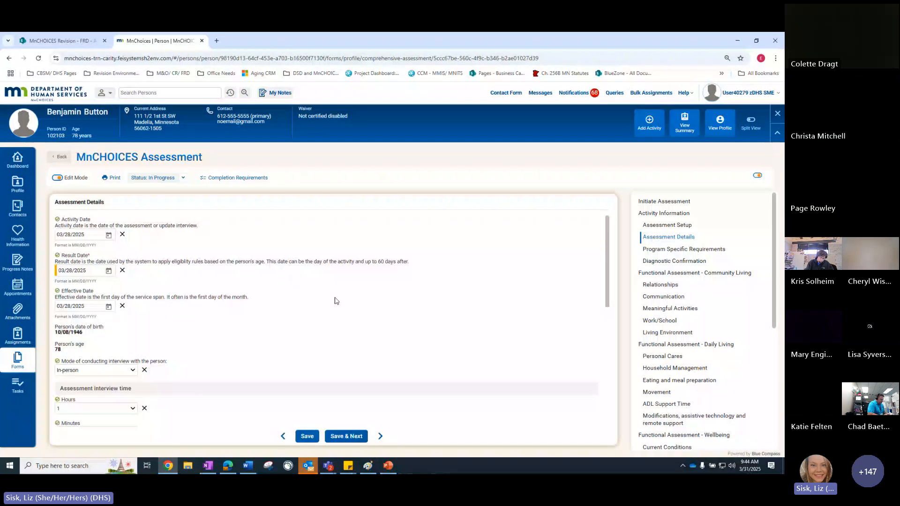
Review the Assessment Details through the contributor and county code questions, and view the Your assessment results section
scroll(335, 302, down, 2)
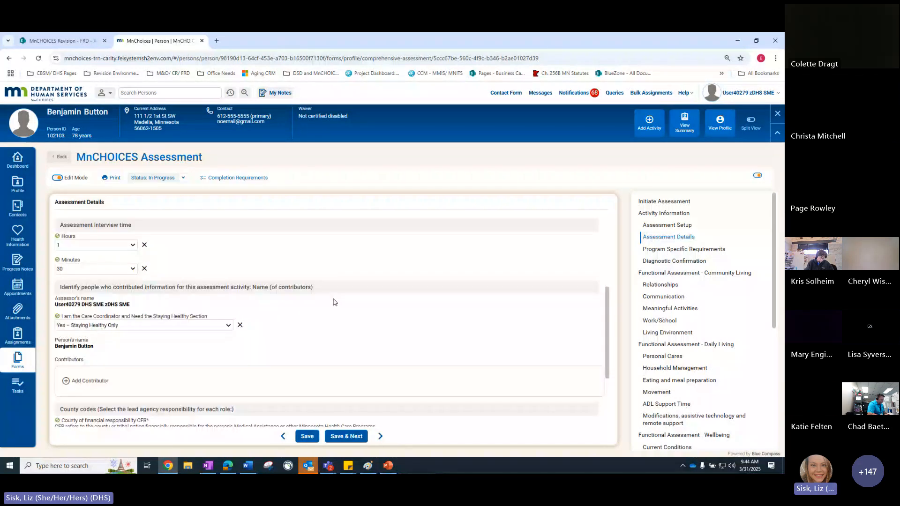
scroll(335, 301, down, 1)
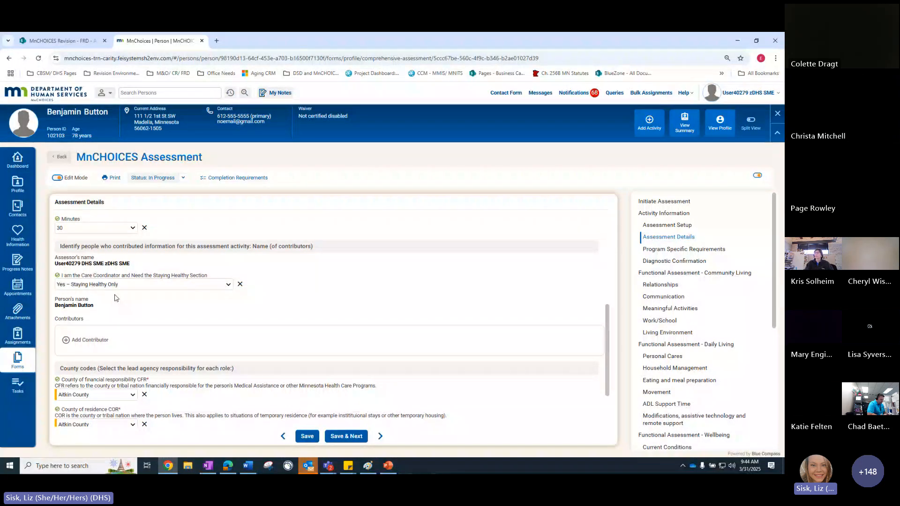
scroll(732, 349, down, 4)
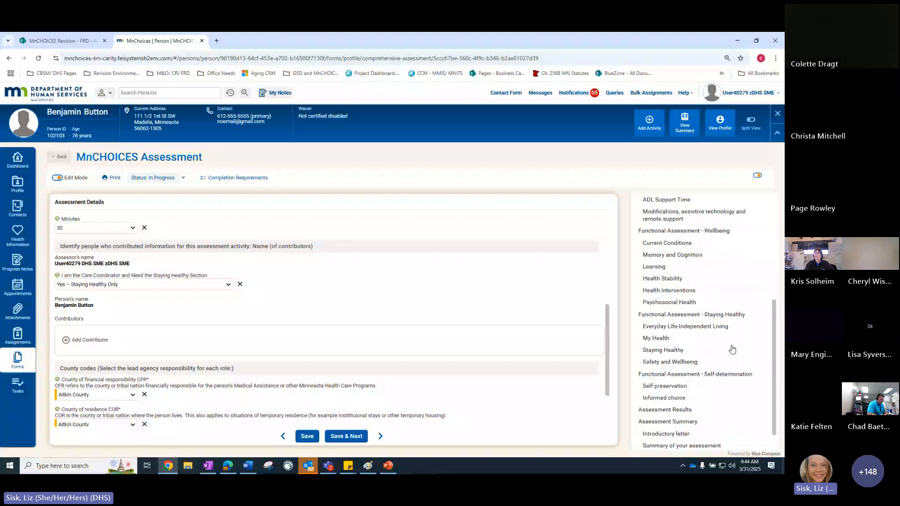
scroll(701, 389, down, 1)
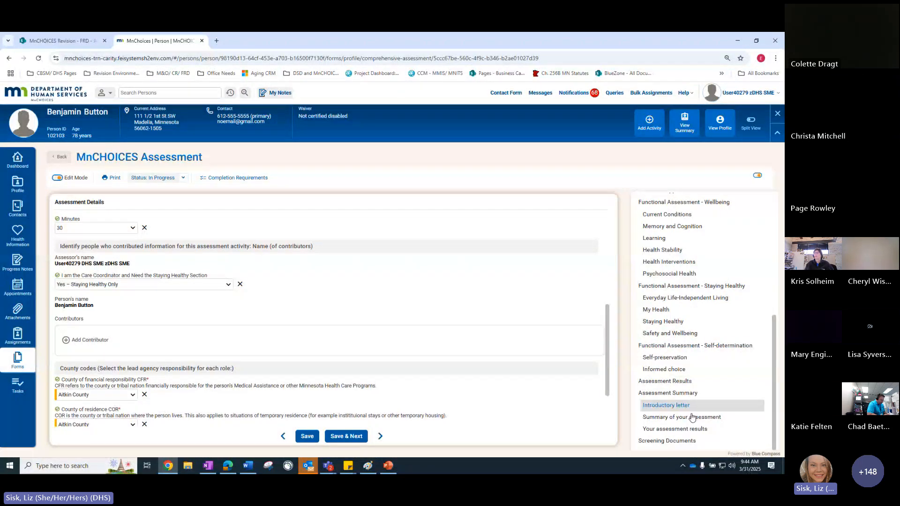
click(684, 430)
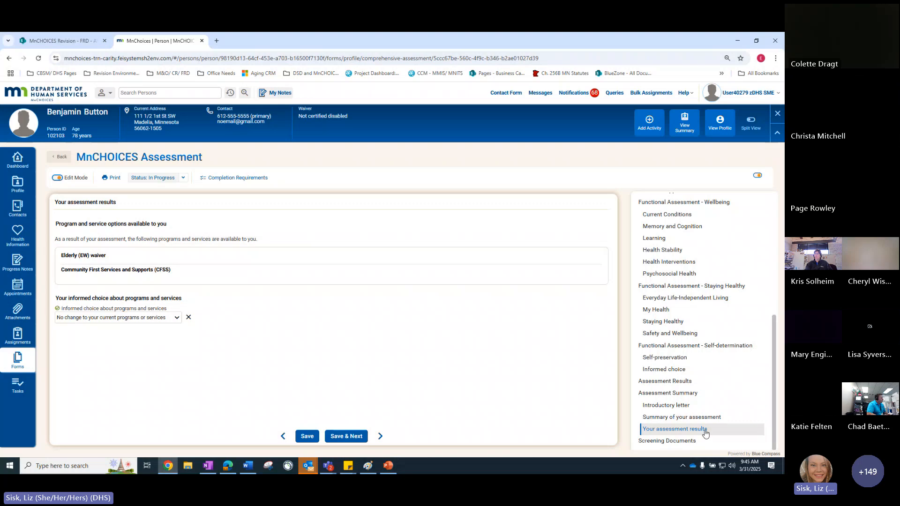
In Assessment Details, set the care coordinator Staying Healthy question to "Yes – Staying Healthy, Notice of Action and Signatures" and save
scroll(704, 431, up, 4)
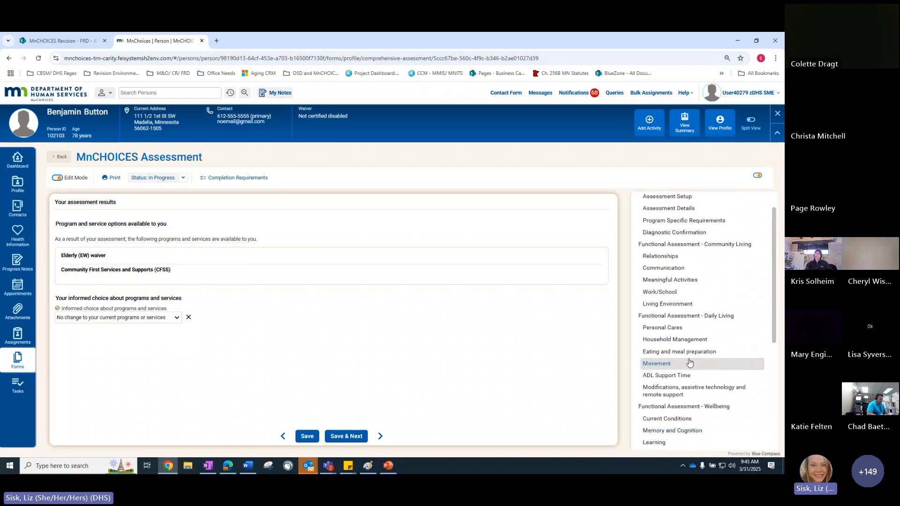
scroll(689, 362, up, 2)
click(674, 253)
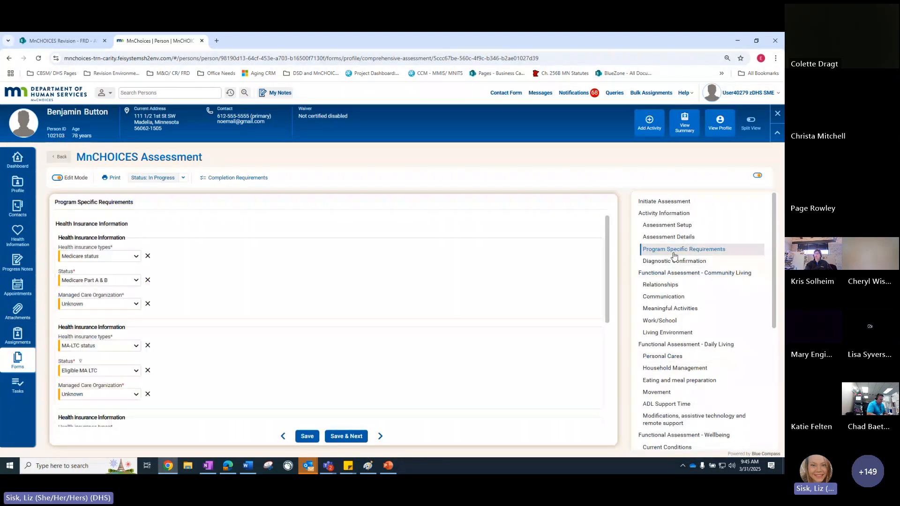
click(669, 237)
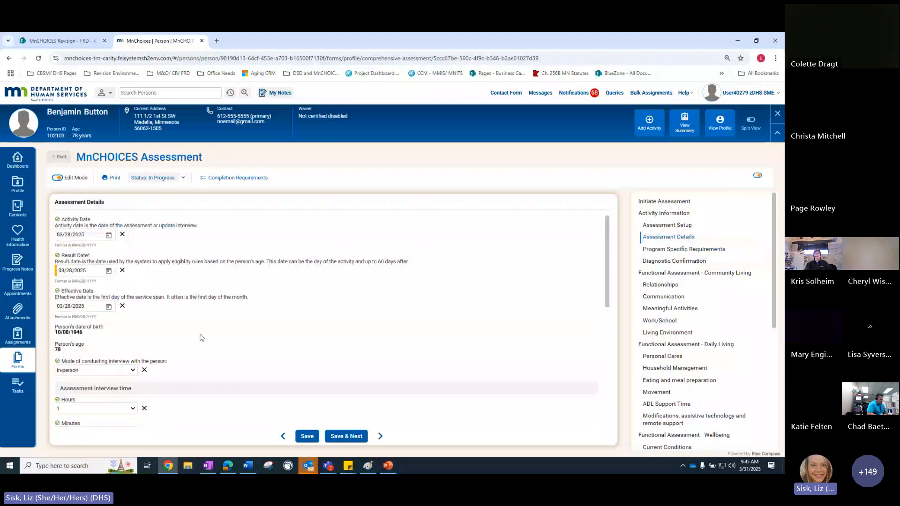
scroll(200, 338, down, 5)
scroll(221, 297, up, 1)
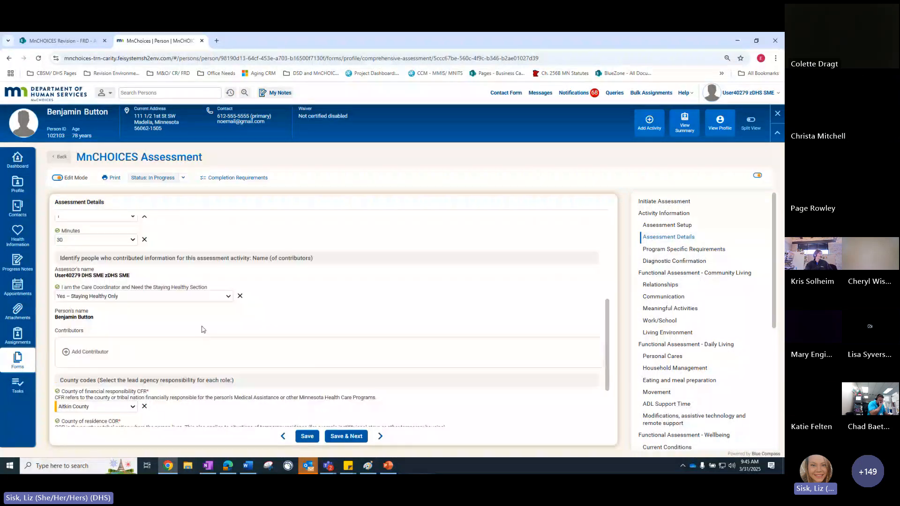
click(228, 297)
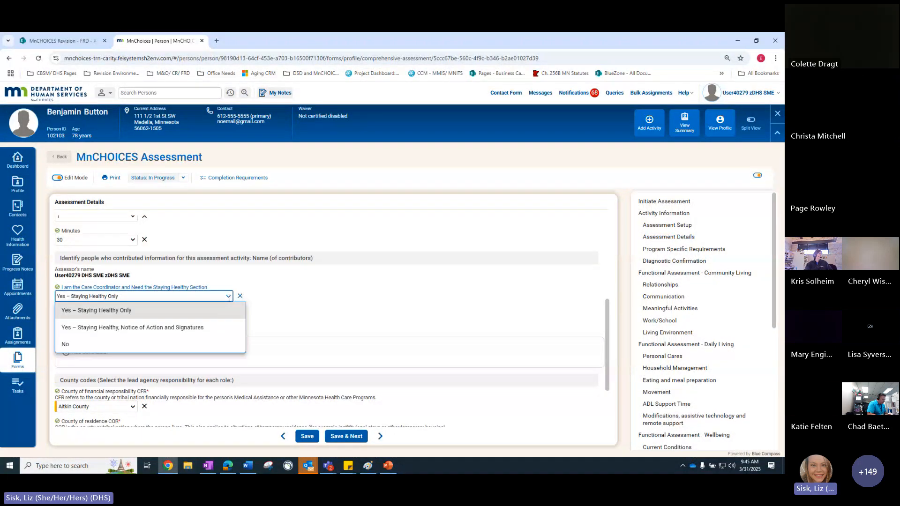
click(186, 328)
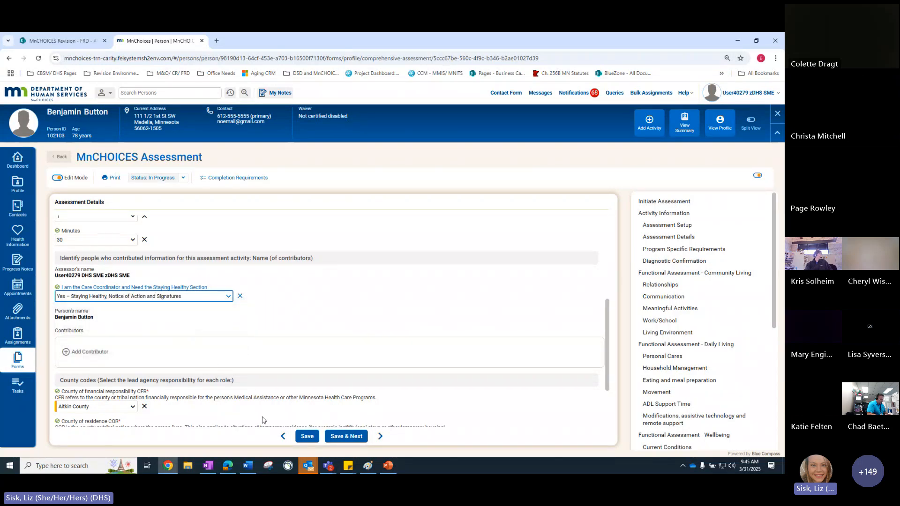
click(303, 440)
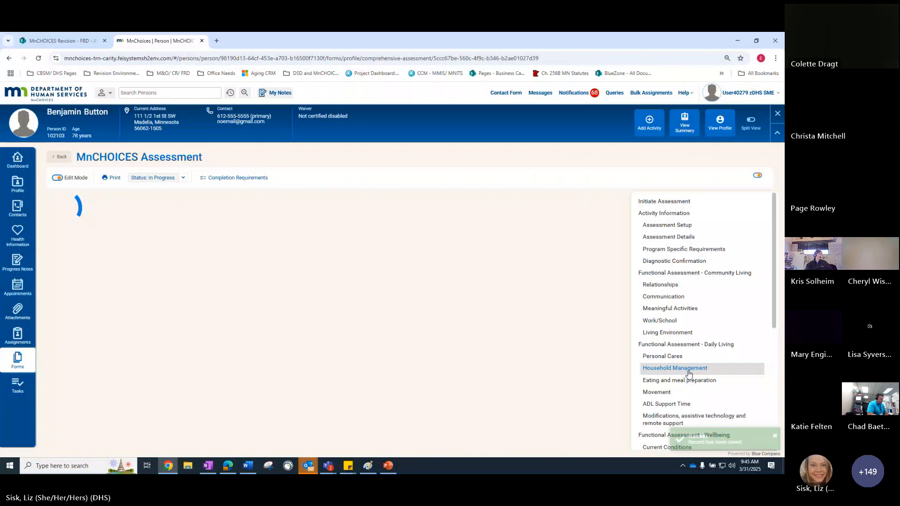
Open the Assessment And Program Acknowledgement section and review its rights, responsibilities, program information and resources questions
scroll(688, 374, down, 5)
scroll(688, 373, down, 3)
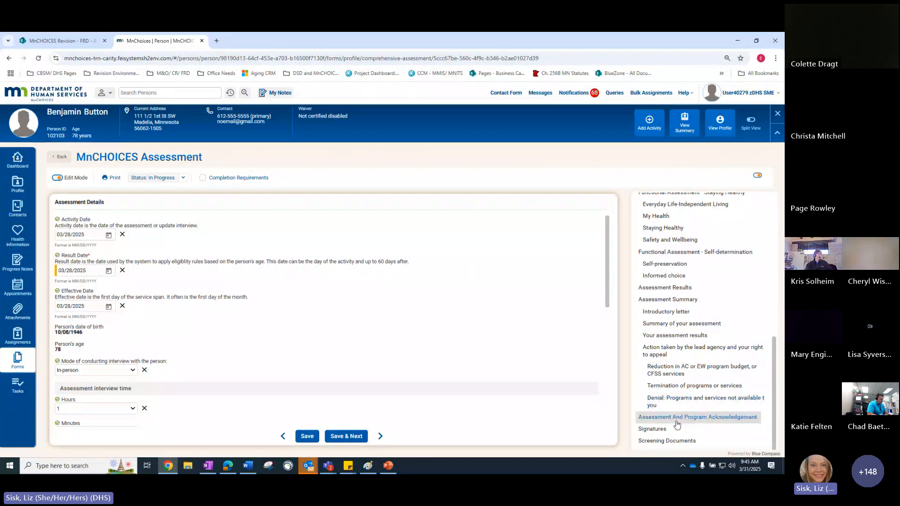
click(677, 423)
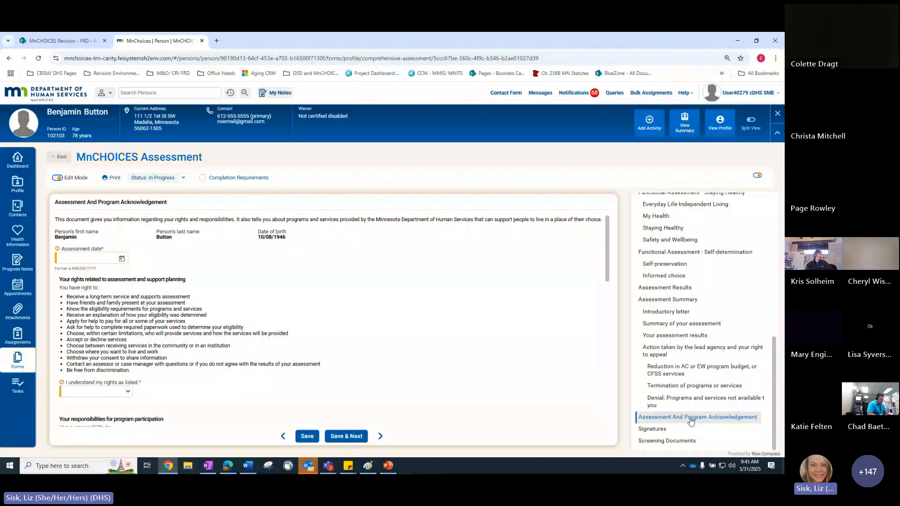
scroll(243, 345, down, 3)
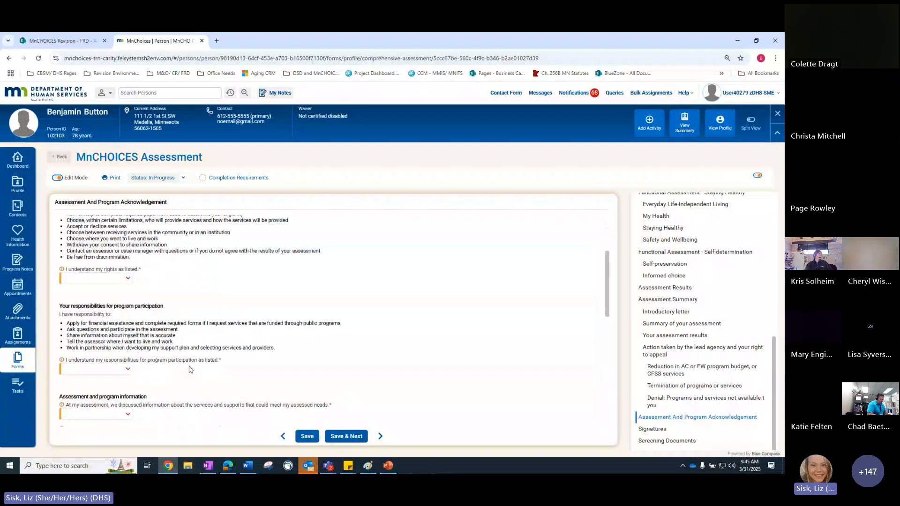
scroll(189, 370, down, 3)
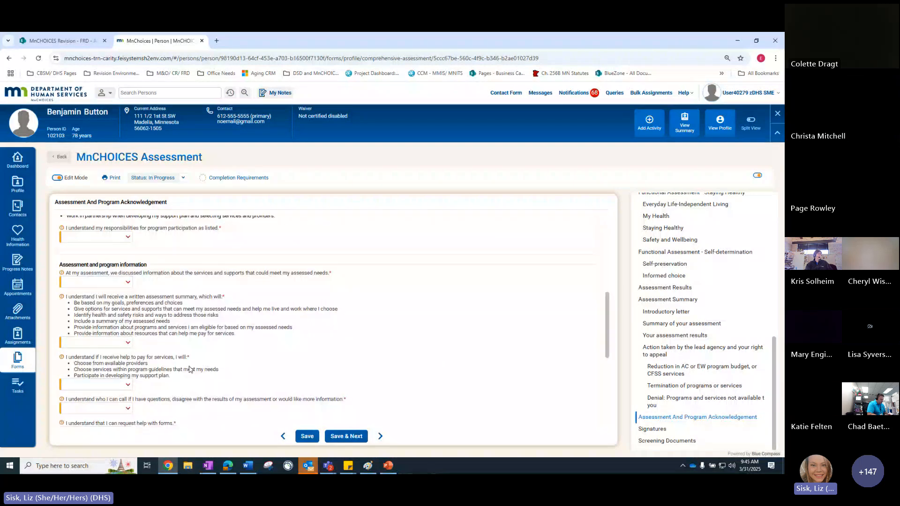
scroll(189, 369, down, 3)
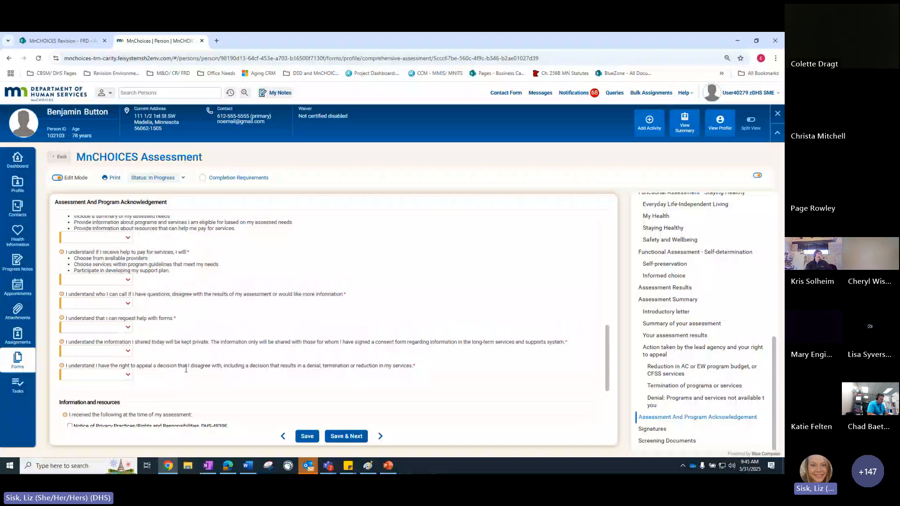
scroll(185, 369, down, 3)
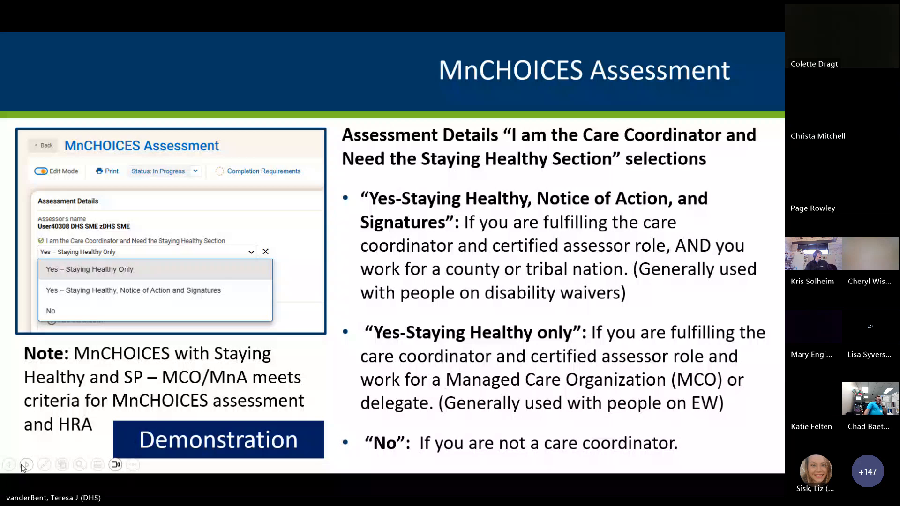
click(22, 465)
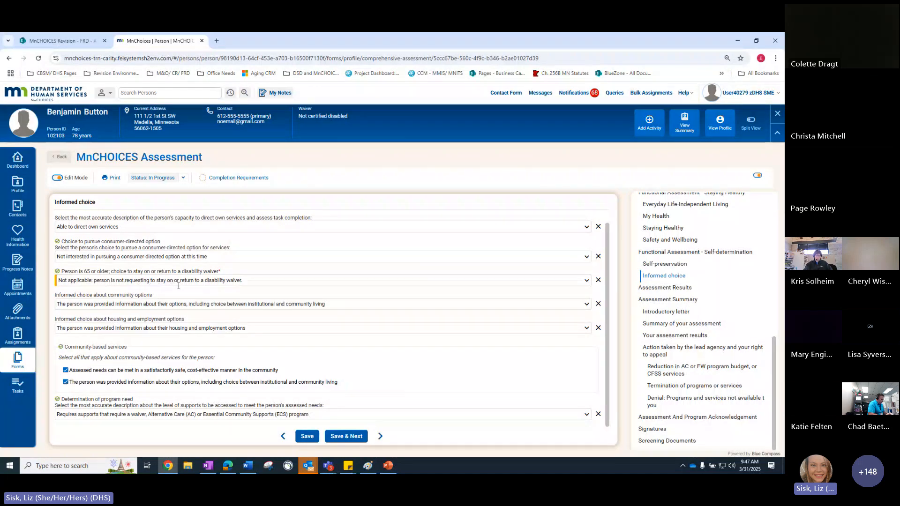
In Informed choice, examine the options for a person 65 or older choosing to stay on or return to a disability waiver
click(528, 280)
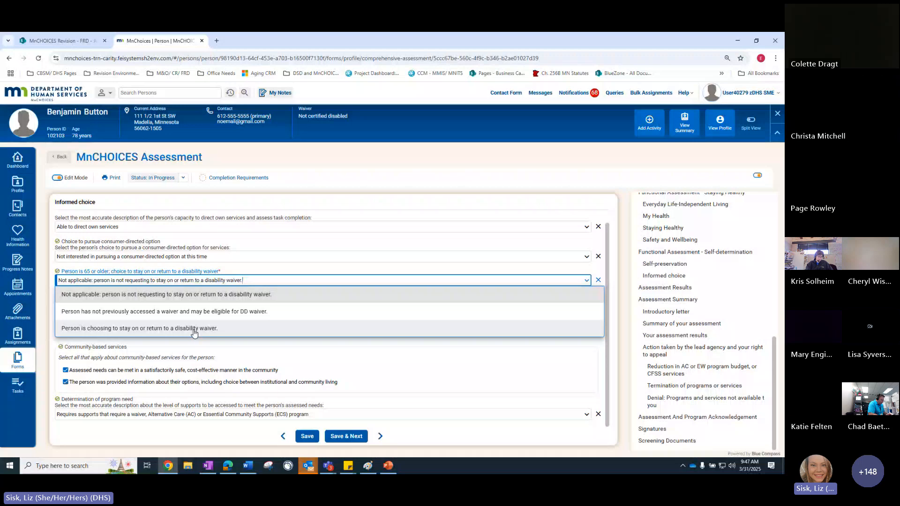
click(249, 273)
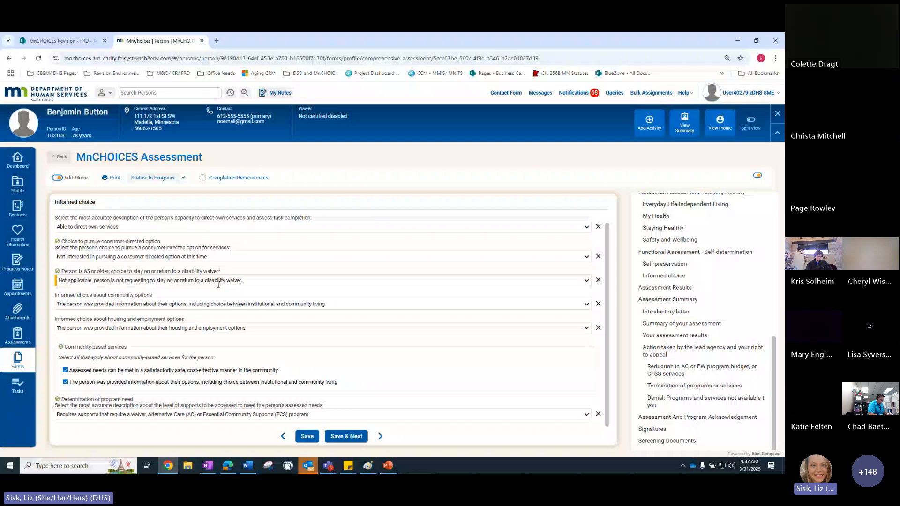
click(249, 280)
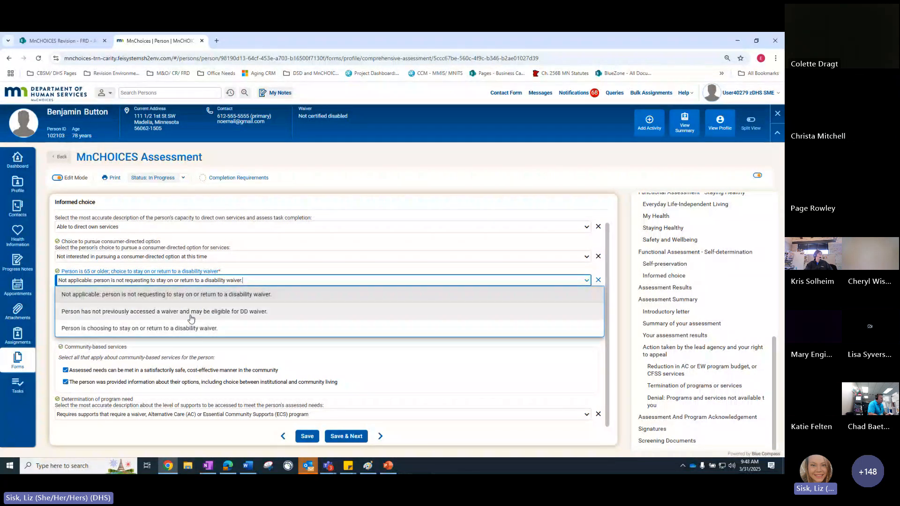
click(242, 272)
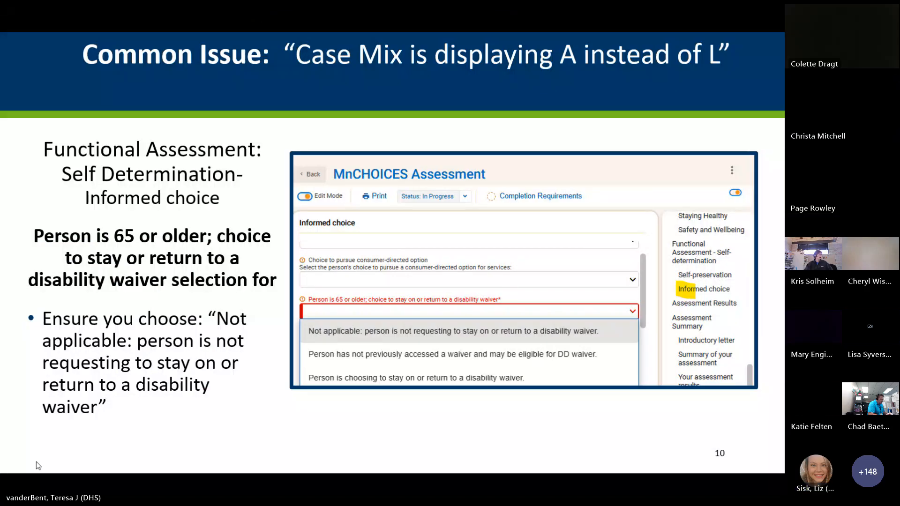
click(29, 467)
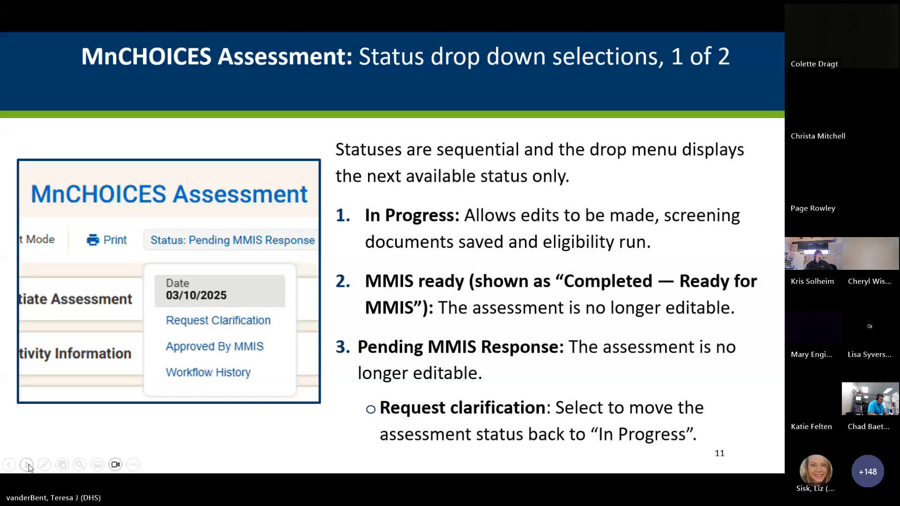
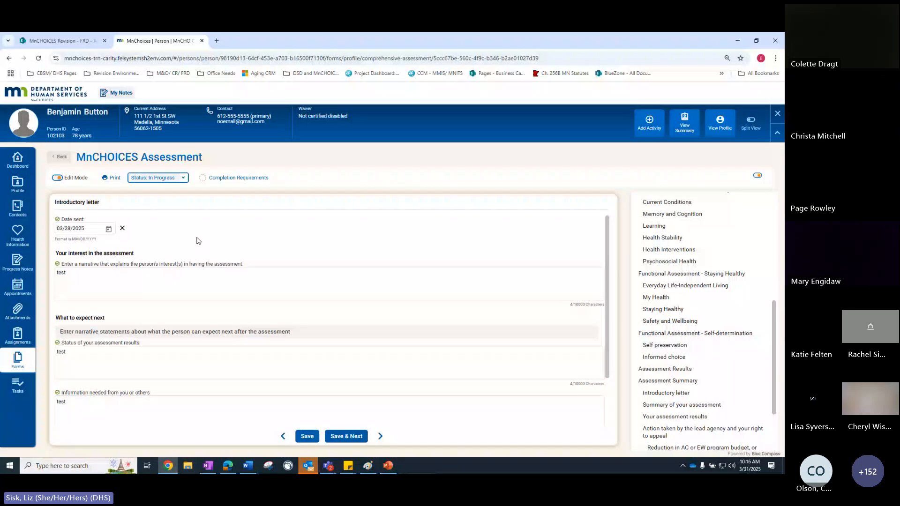
Mark the assessment as Completed-Ready for MMIS and submit it with the status Pending MMIS Response
click(185, 182)
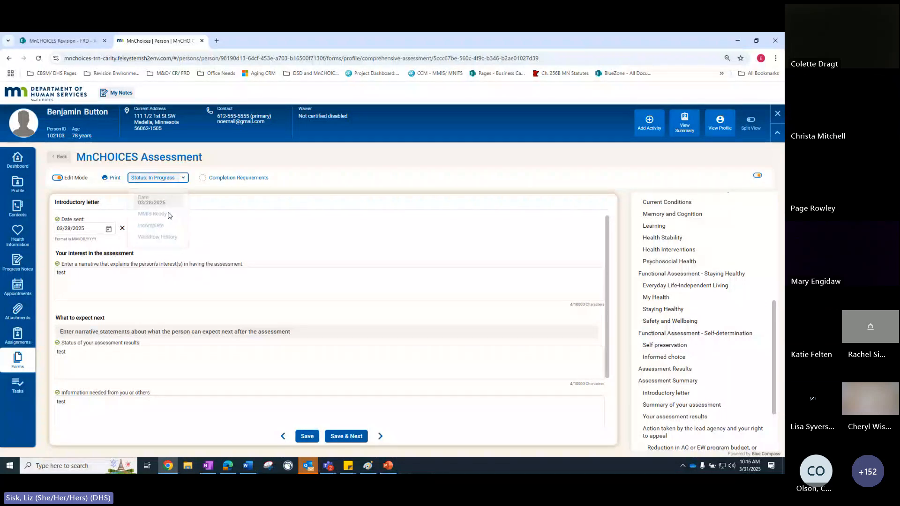
scroll(682, 203, up, 5)
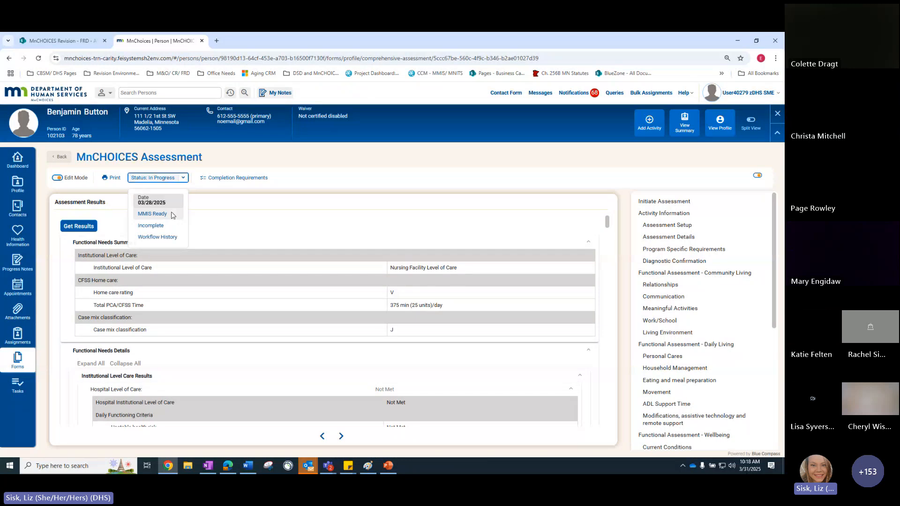
click(172, 215)
click(287, 293)
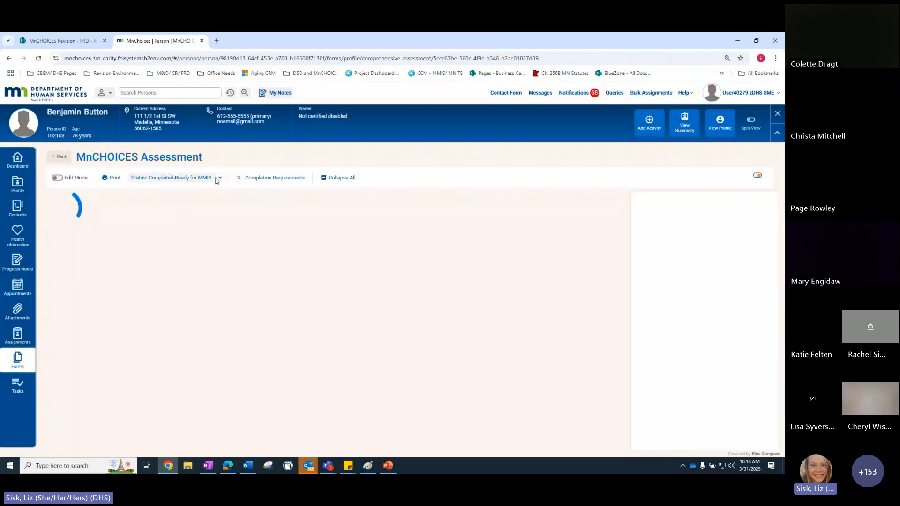
click(167, 214)
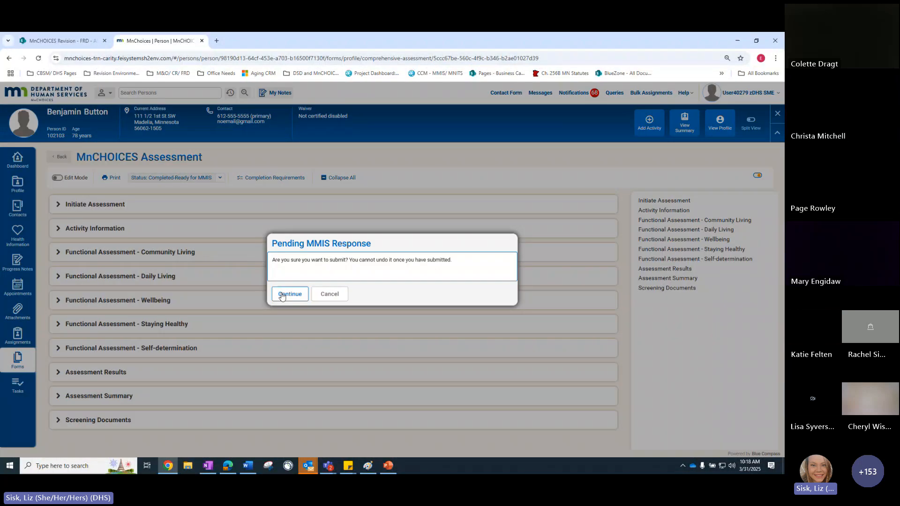
click(287, 293)
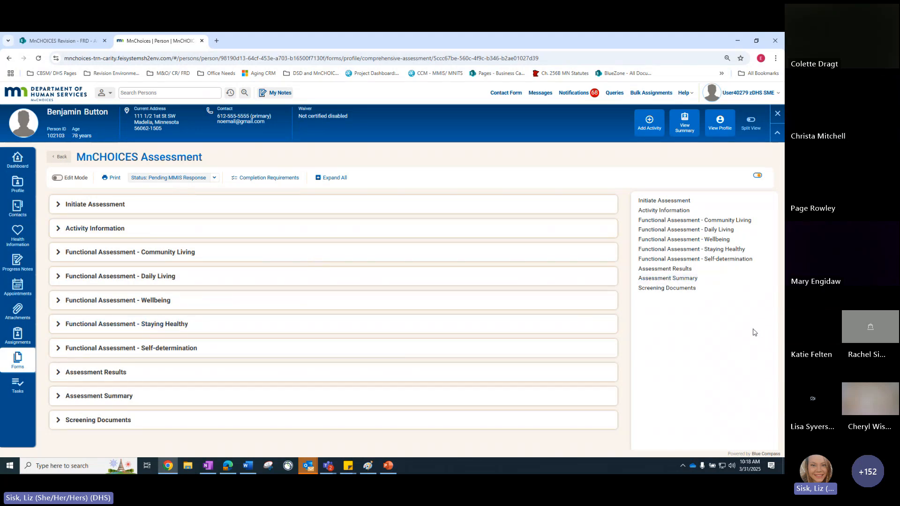
View the Introductory letter in the Assessment Summary and return the assessment to In Progress with Request clarification
click(676, 279)
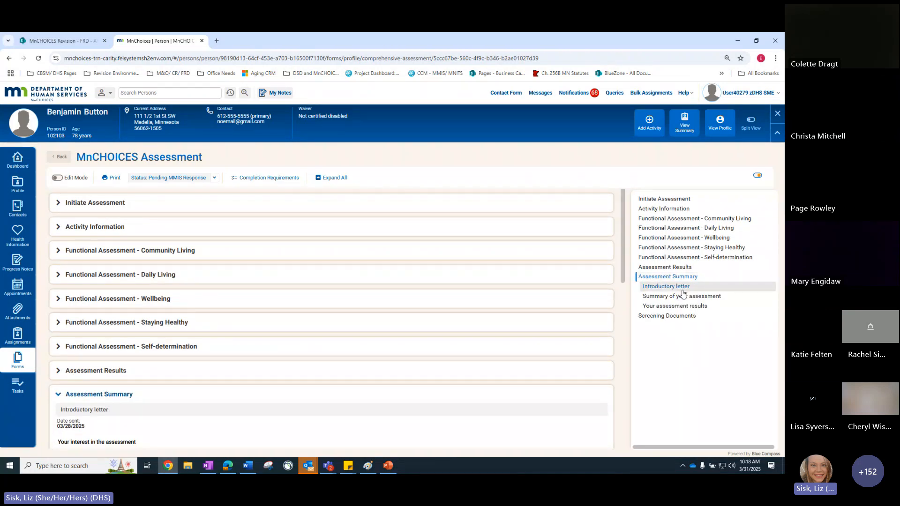
click(682, 291)
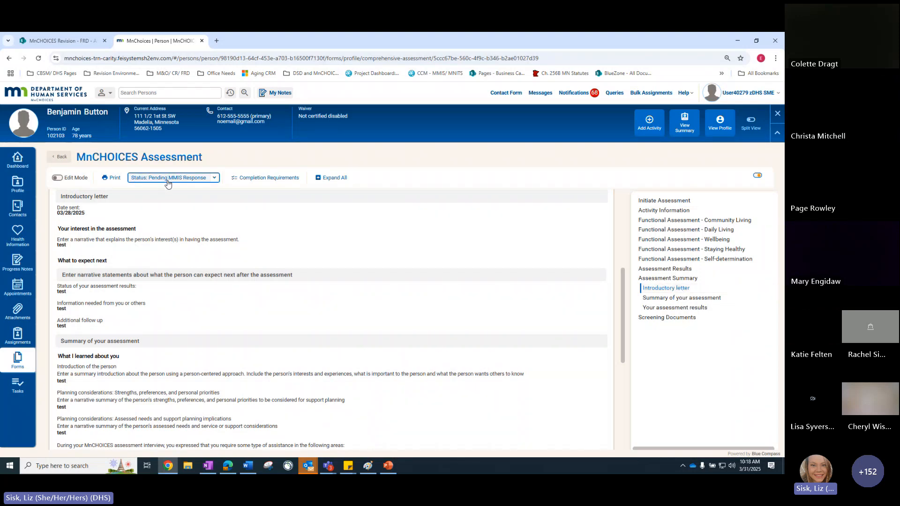
click(215, 181)
click(177, 215)
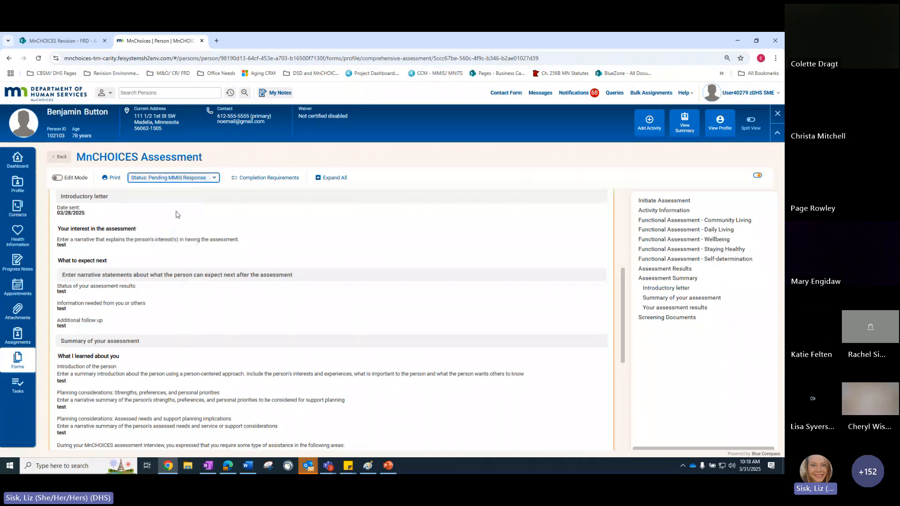
click(277, 314)
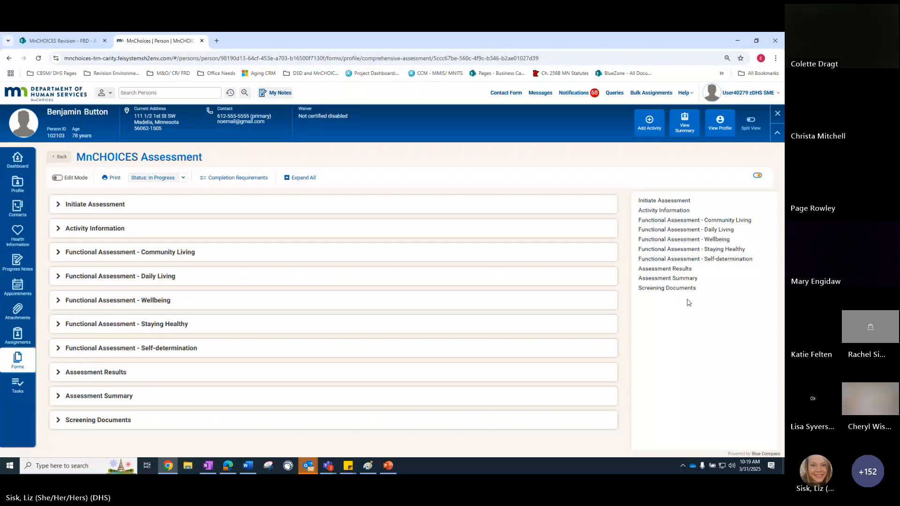
Enable editing of the assessment, set the Introductory letter's Date sent to 03/31/2025, and save the record
click(647, 268)
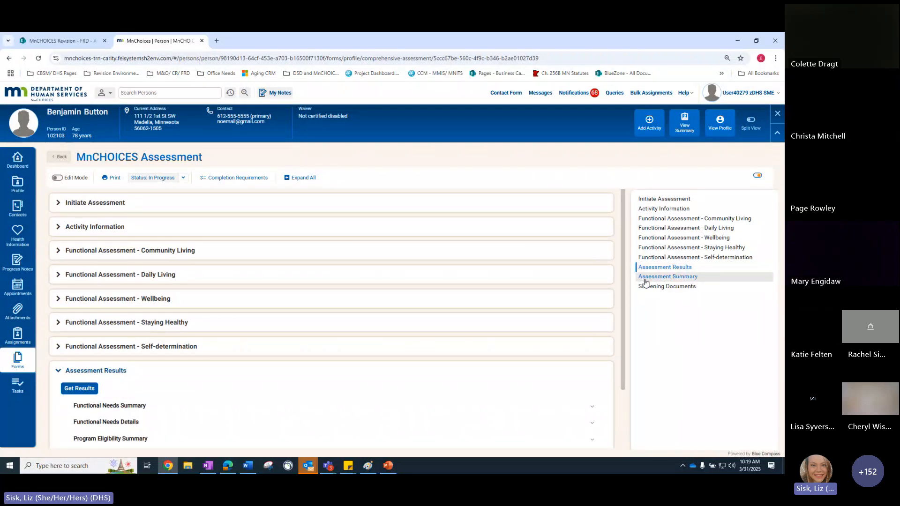
click(646, 278)
click(57, 177)
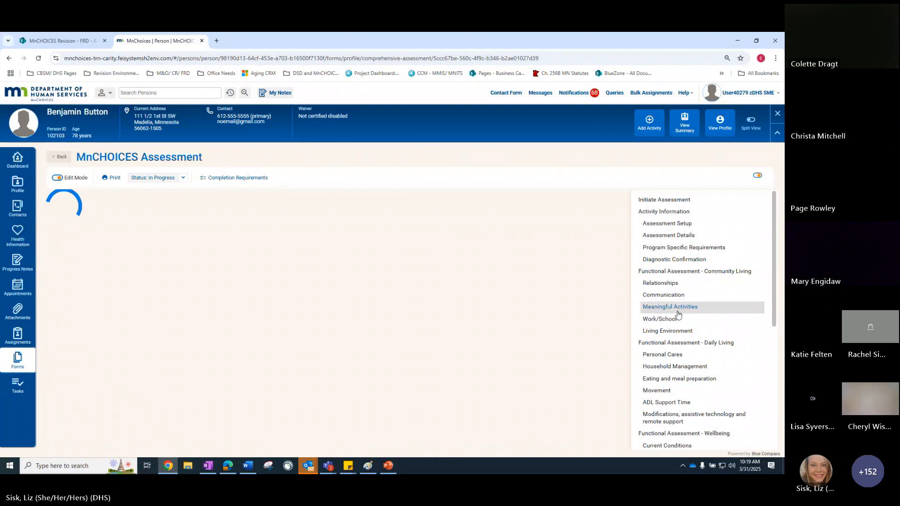
scroll(745, 378, down, 4)
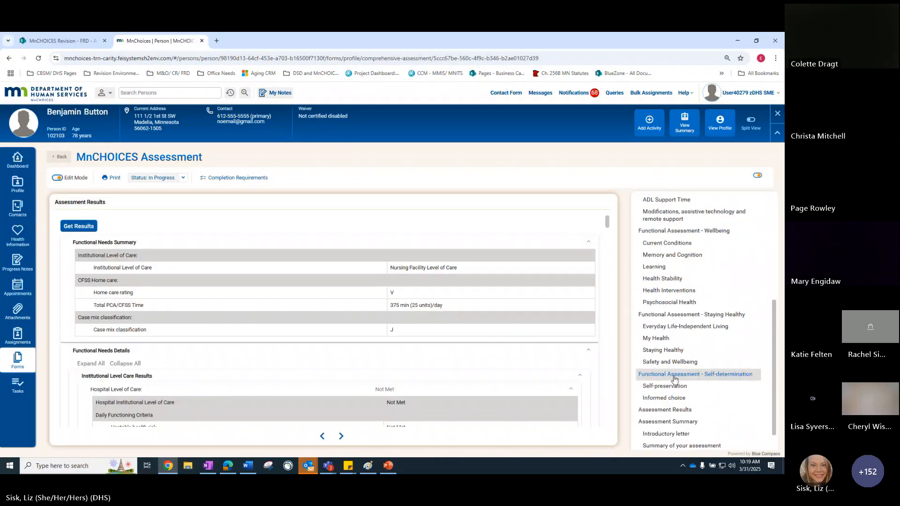
scroll(666, 398, down, 1)
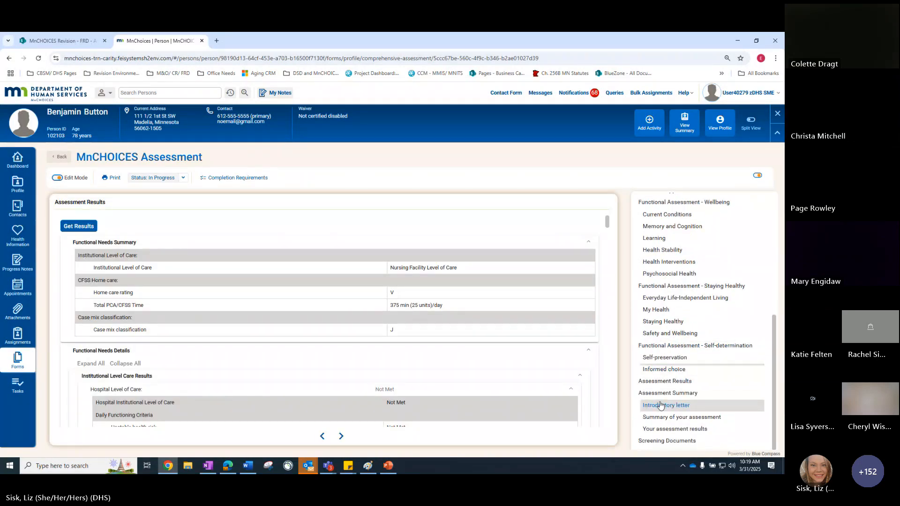
click(660, 405)
click(108, 229)
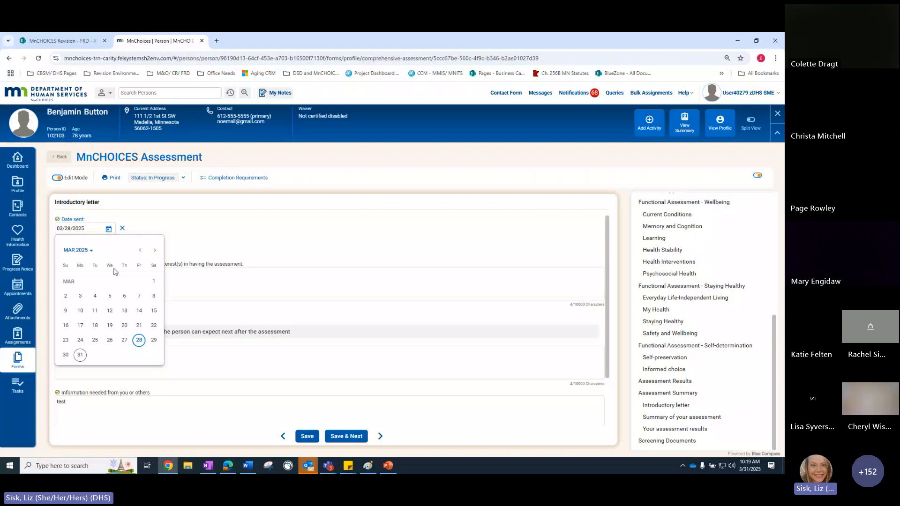
click(80, 355)
click(305, 437)
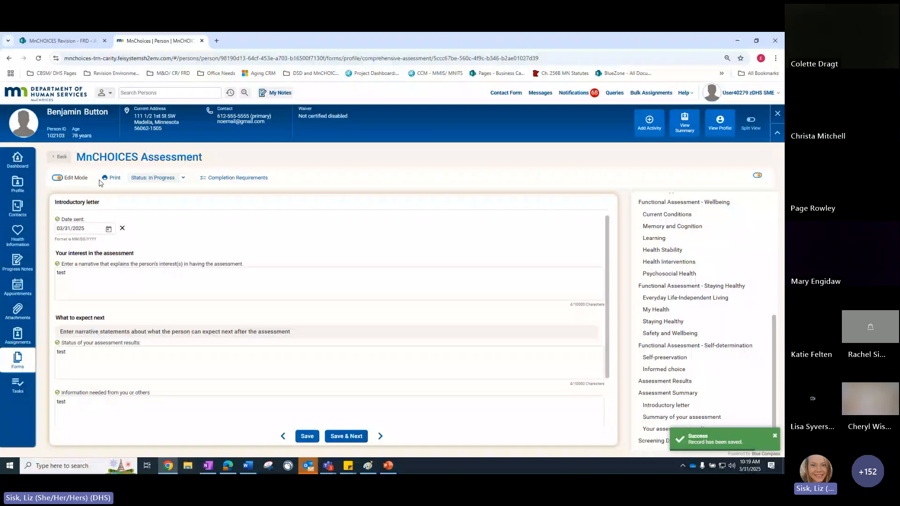
Mark the updated assessment as Completed-Ready for MMIS again and resubmit it as Pending MMIS Response
click(153, 178)
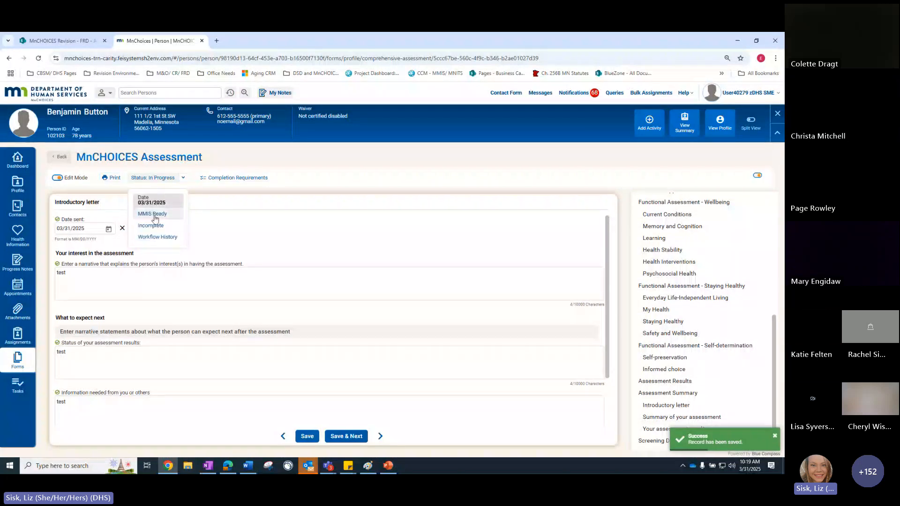
click(153, 214)
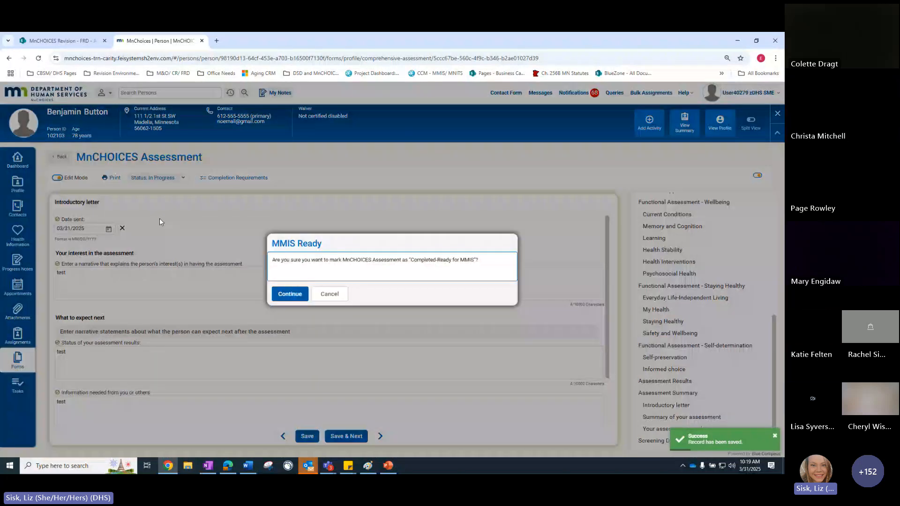
key(Return)
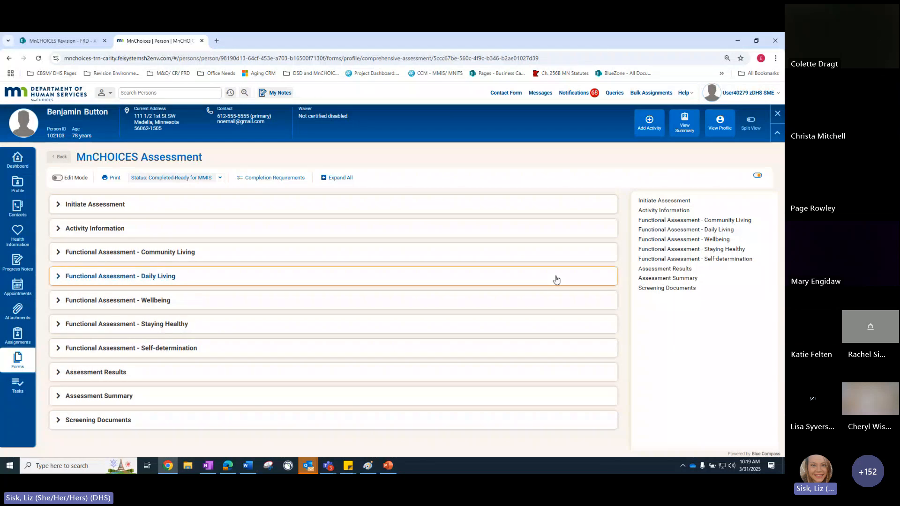
click(220, 180)
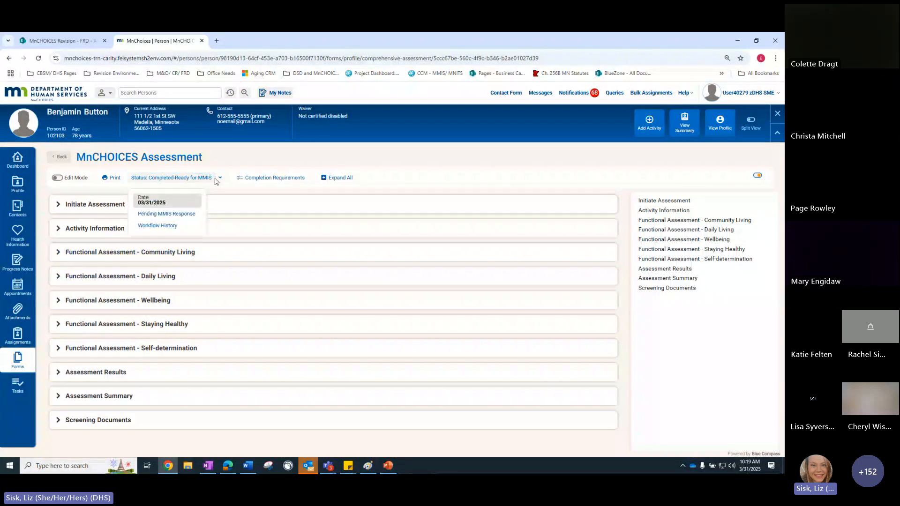
click(189, 215)
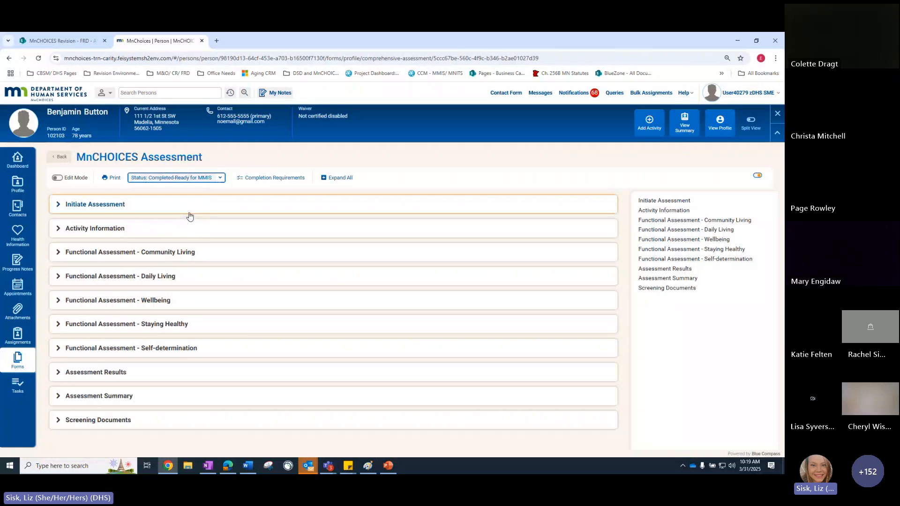
click(290, 294)
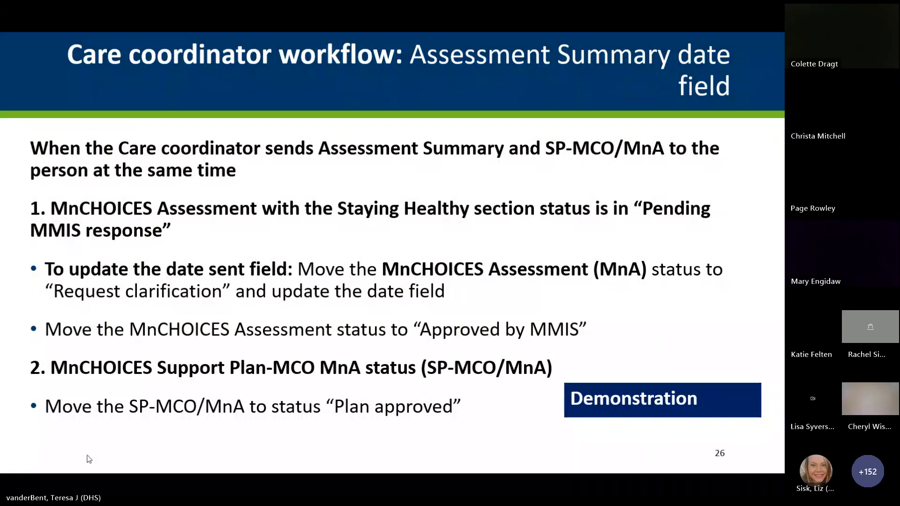
click(26, 464)
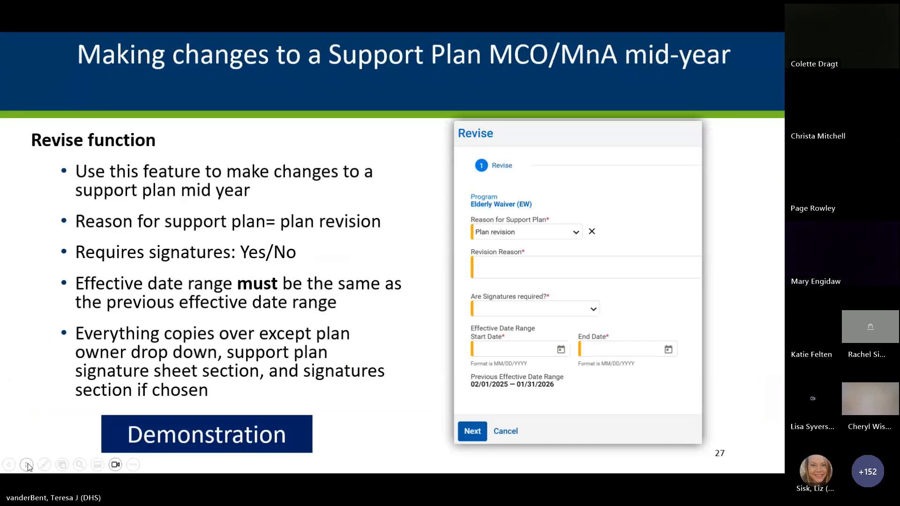